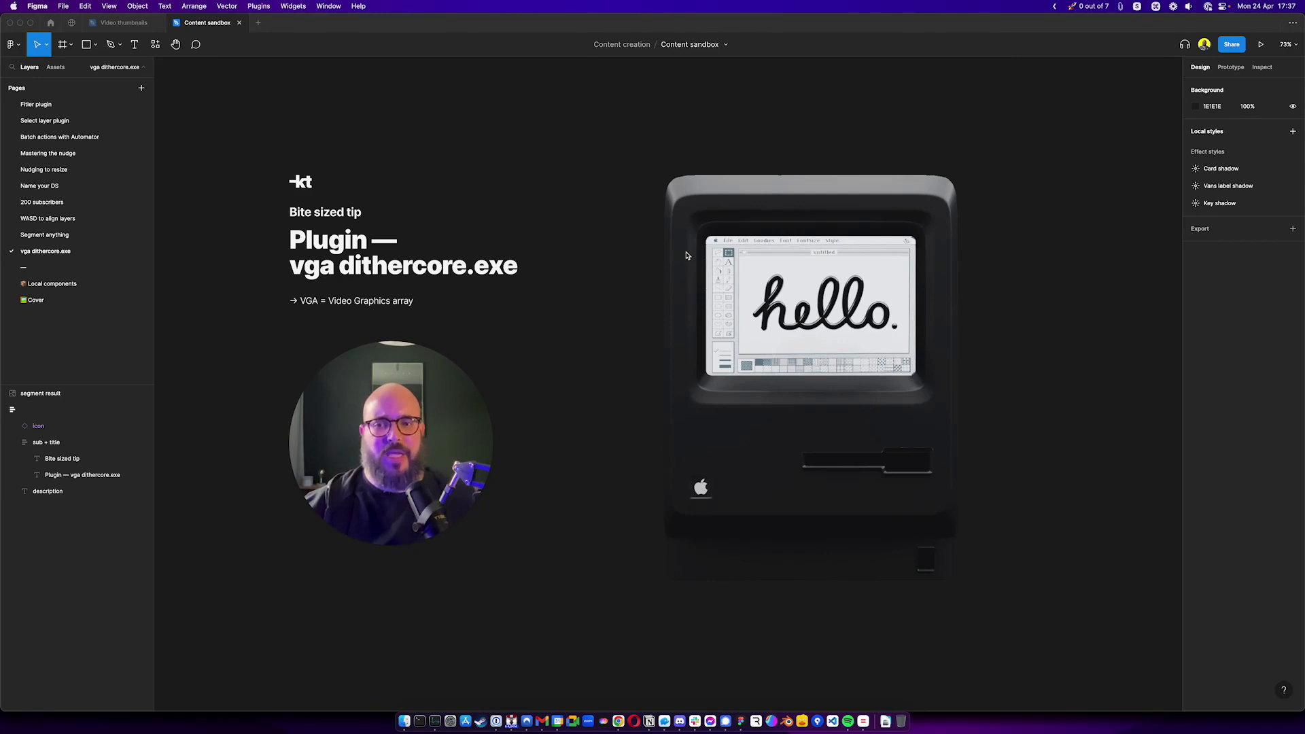
Show the vga dithercore.exe plugin's Community page, with 425 users and dither, palette and retro tags.
{"action": "left_click", "coordinate": [72, 23]}
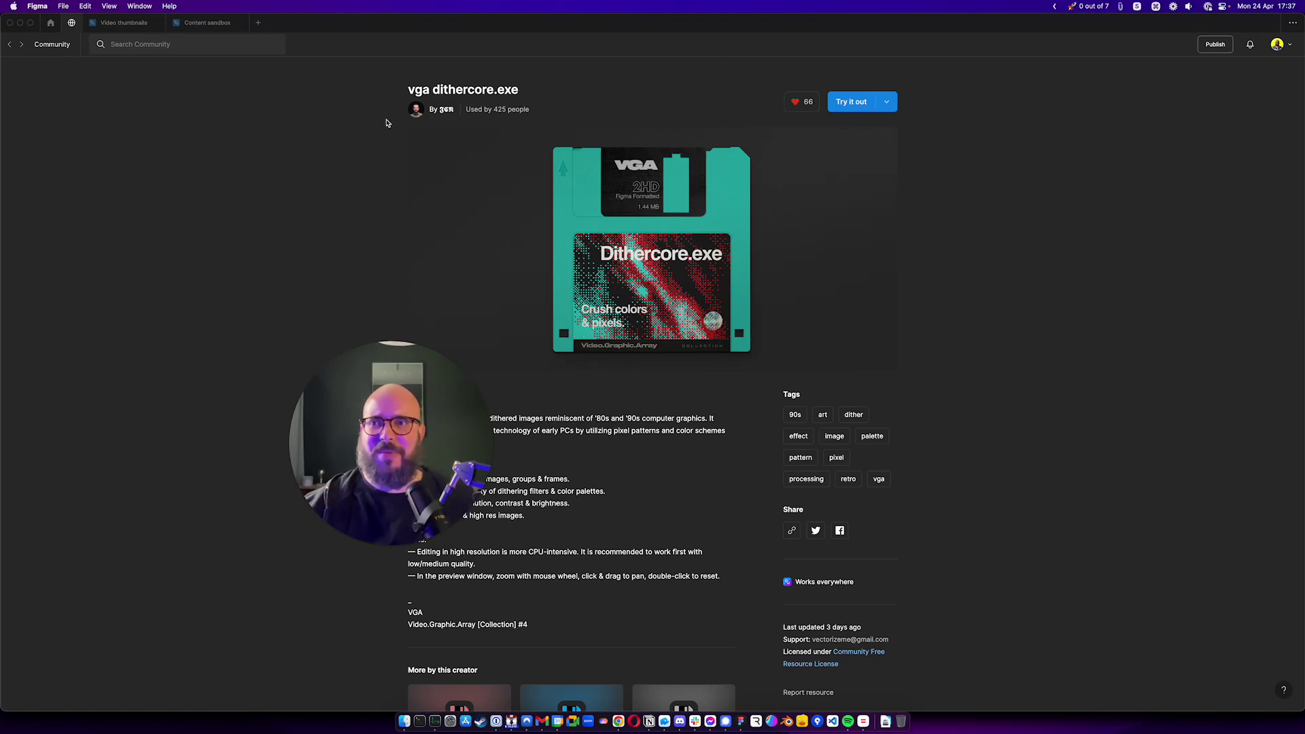
Back in the Content sandbox file, select the Macintosh photo and bring up the plugin quick search.
{"action": "left_click", "coordinate": [204, 23]}
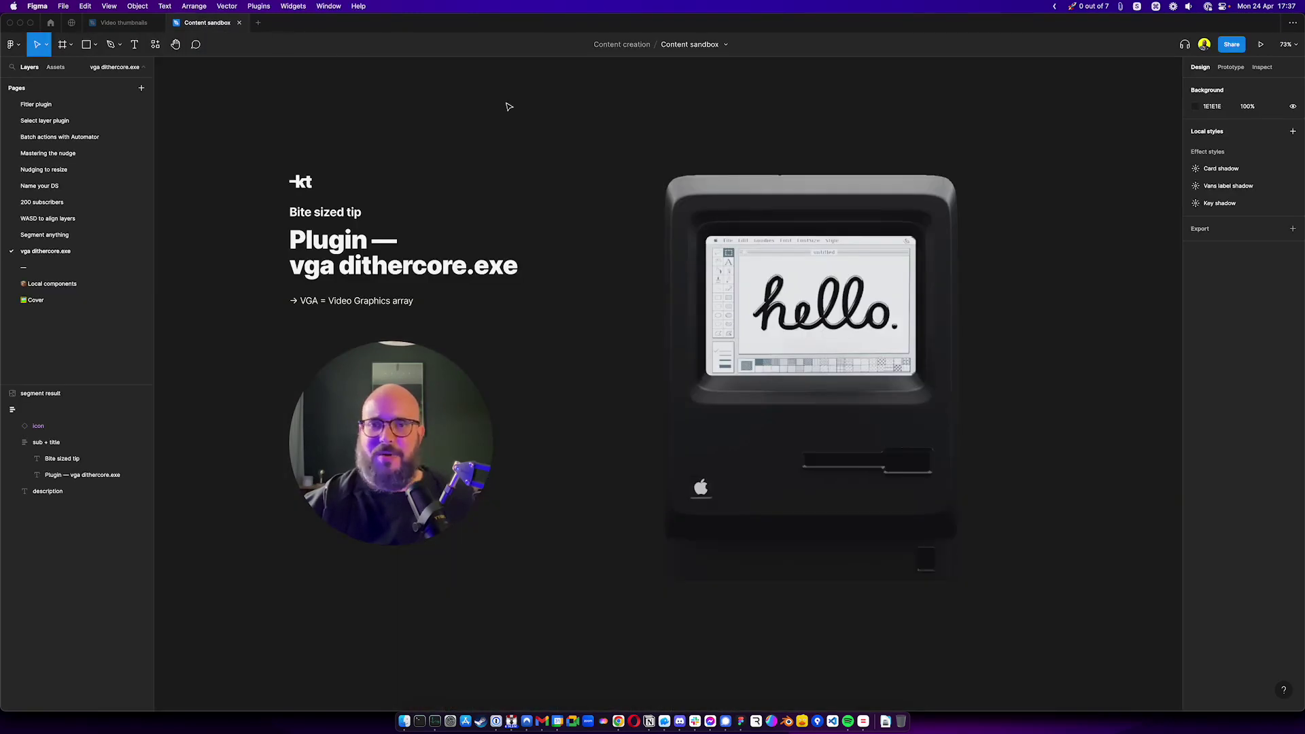
{"action": "left_click", "coordinate": [824, 358]}
{"action": "key", "text": "super"}
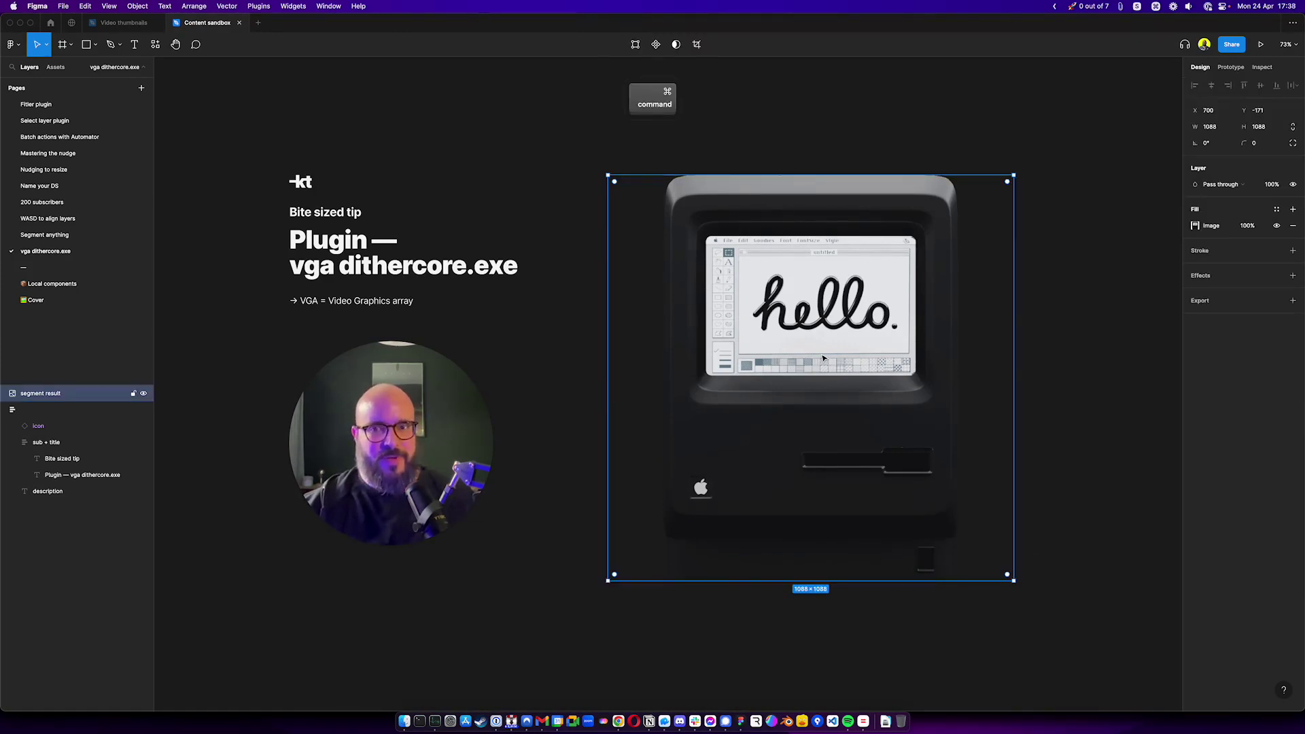
{"action": "key", "text": "super+slash"}
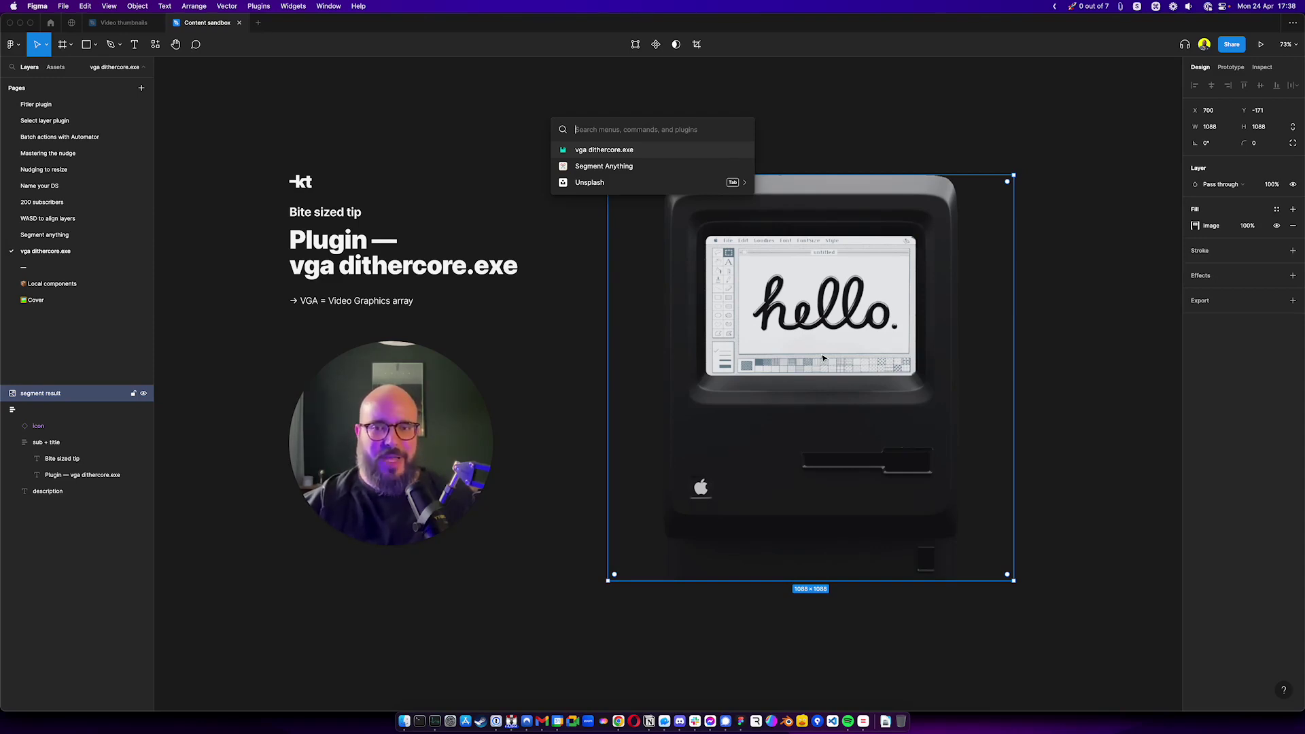
Run vga dithercore.exe, move its window over the canvas, and import the selected Macintosh photo.
{"action": "key", "text": "Return"}
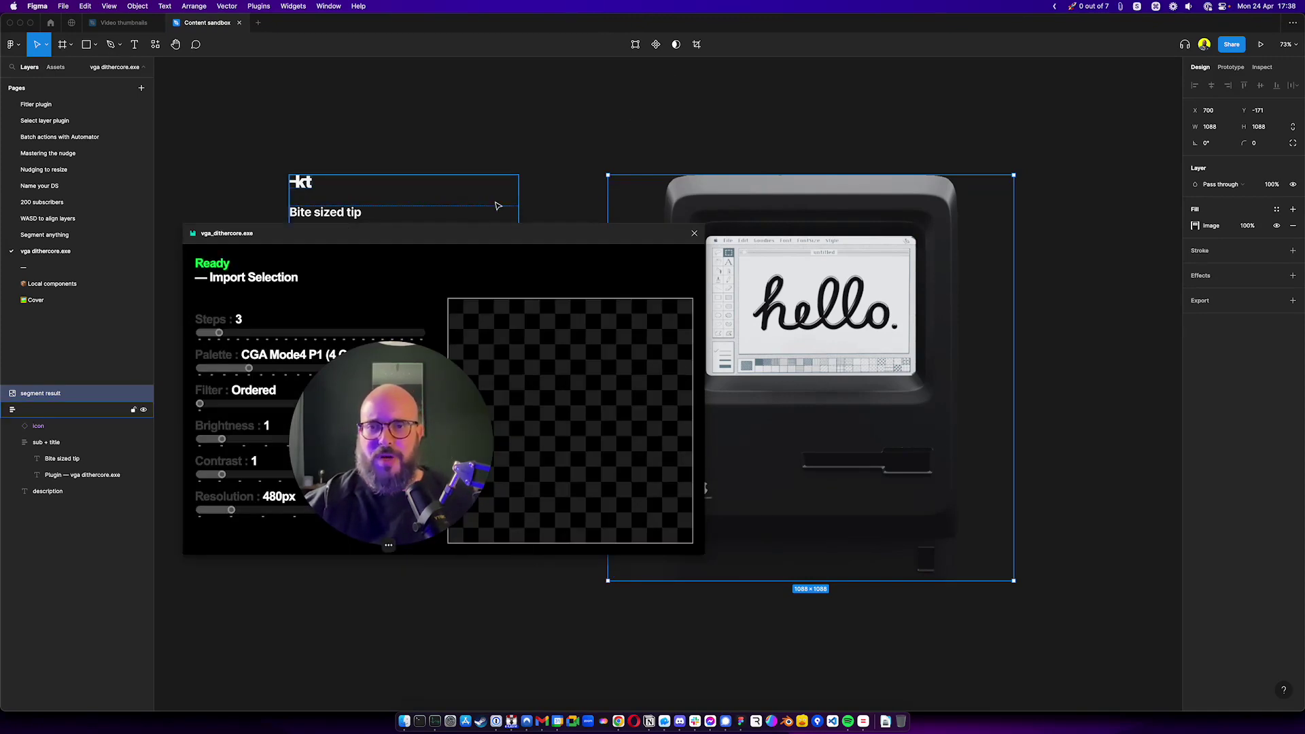
{"action": "left_click_drag", "start_coordinate": [510, 234], "coordinate": [901, 67]}
{"action": "left_click_drag", "start_coordinate": [842, 36], "coordinate": [835, 101]}
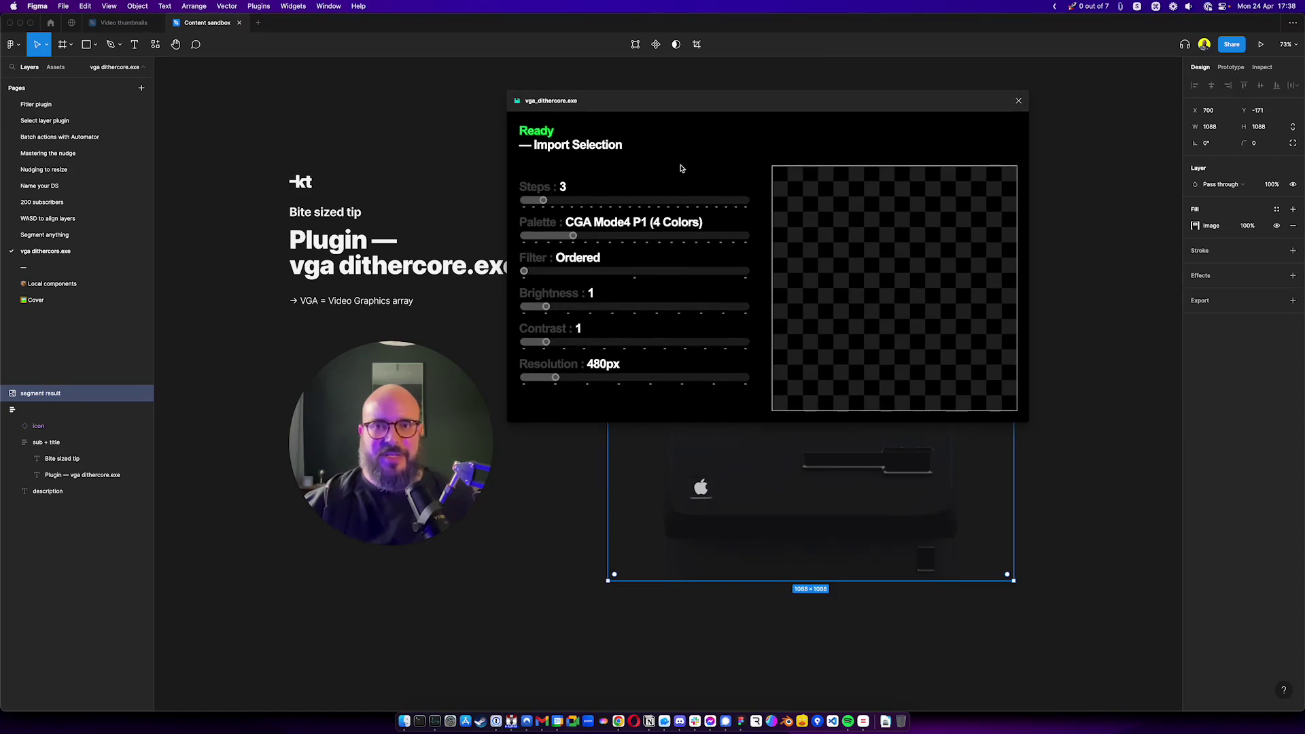
{"action": "left_click", "coordinate": [586, 147]}
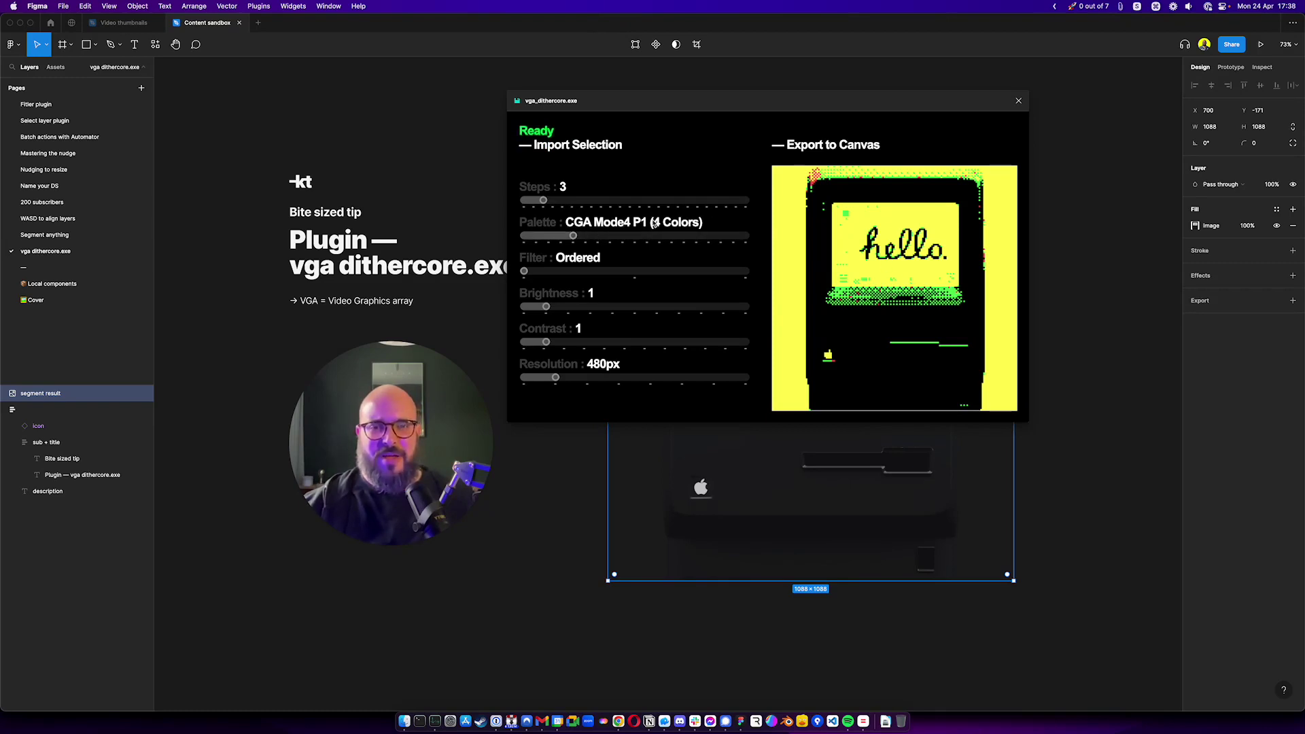
Lower the dither Steps and switch the palette to Apple Macintosh (16 Colors).
{"action": "mouse_move", "coordinate": [544, 200]}
{"action": "left_mouse_down"}
{"action": "mouse_move", "coordinate": [524, 202]}
{"action": "mouse_move", "coordinate": [665, 202]}
{"action": "mouse_move", "coordinate": [536, 202]}
{"action": "mouse_move", "coordinate": [570, 238]}
{"action": "mouse_move", "coordinate": [524, 239]}
{"action": "mouse_move", "coordinate": [536, 238]}
{"action": "left_mouse_up"}
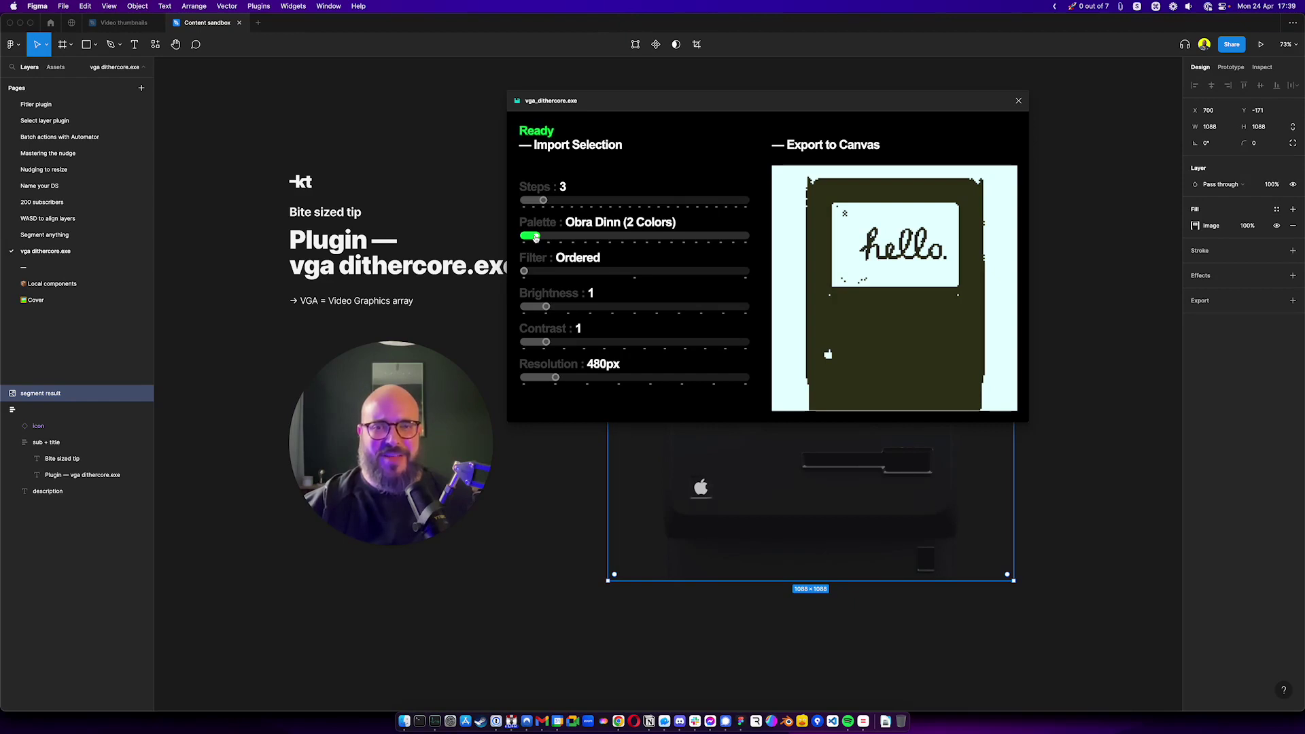
{"action": "left_click_drag", "start_coordinate": [536, 238], "coordinate": [722, 237]}
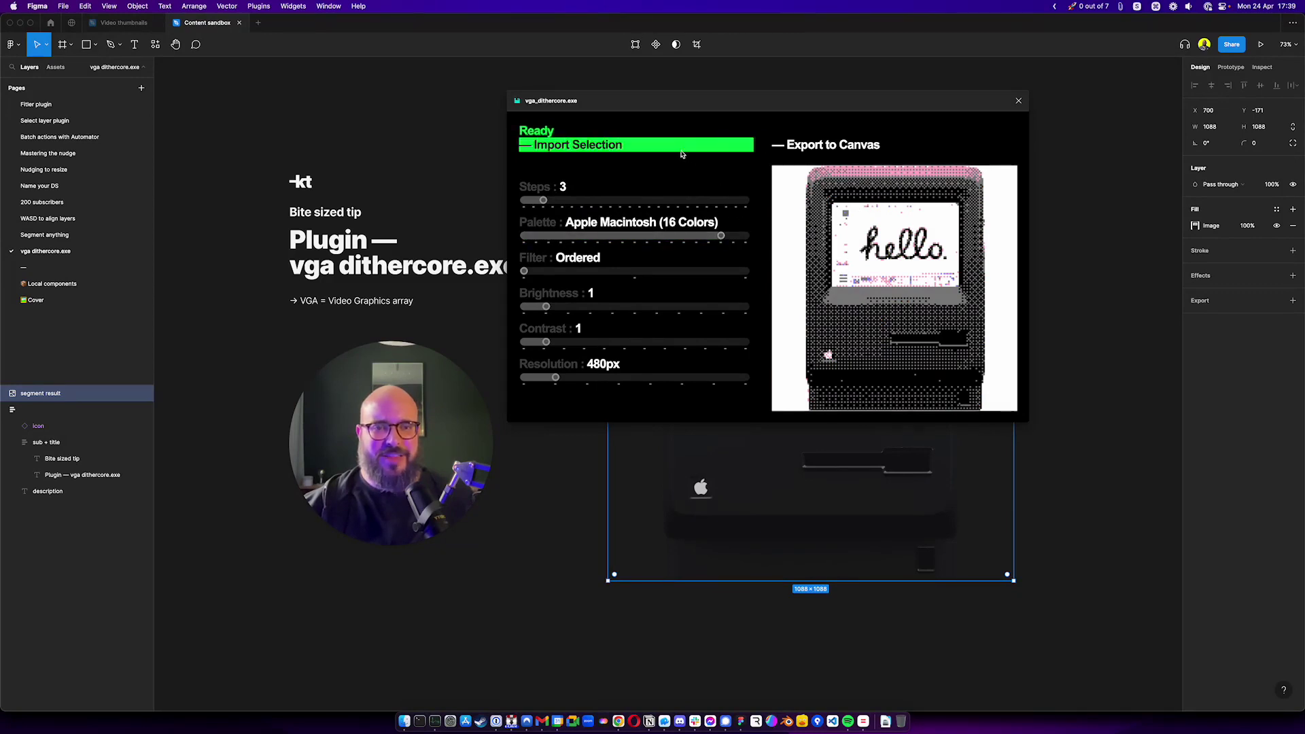
Compare Steps and Diffusion filter settings, keep Ordered at 3 steps, and export the result to the canvas.
{"action": "left_click_drag", "start_coordinate": [525, 204], "coordinate": [543, 208]}
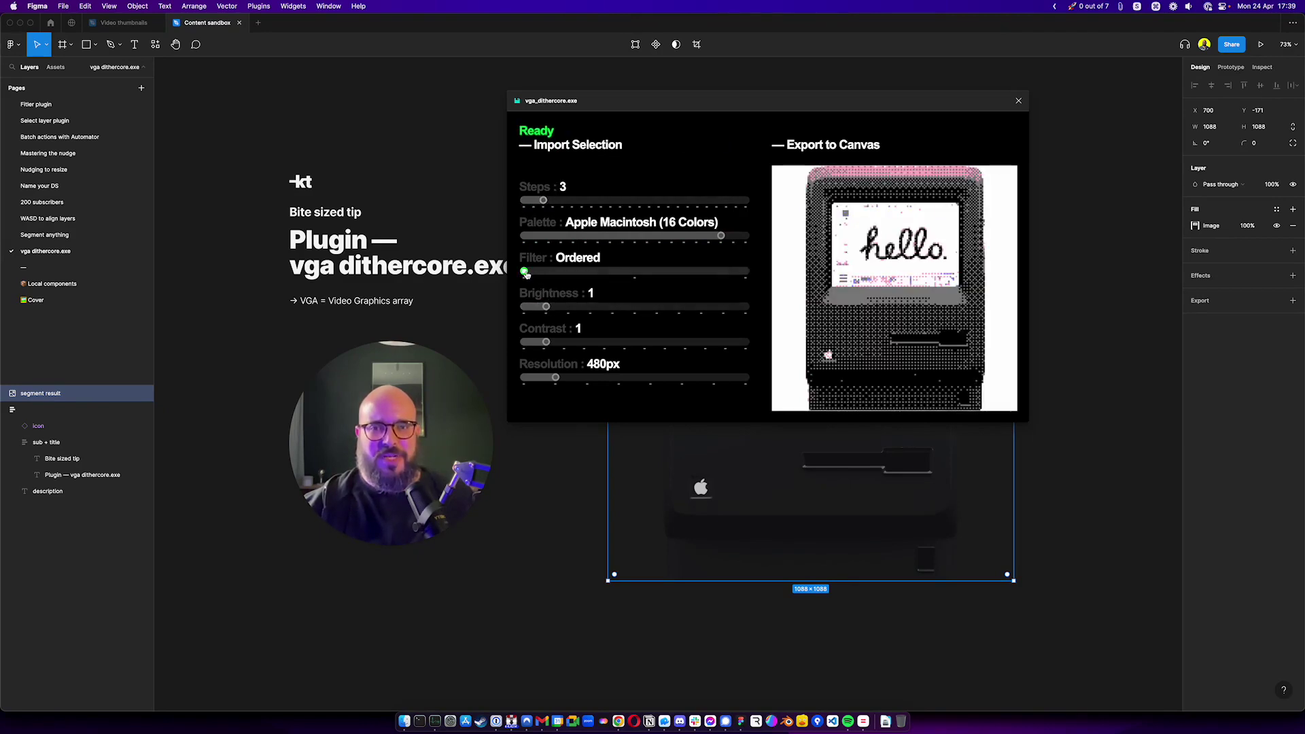
{"action": "left_click_drag", "start_coordinate": [524, 271], "coordinate": [482, 269]}
{"action": "left_click_drag", "start_coordinate": [546, 342], "coordinate": [546, 309]}
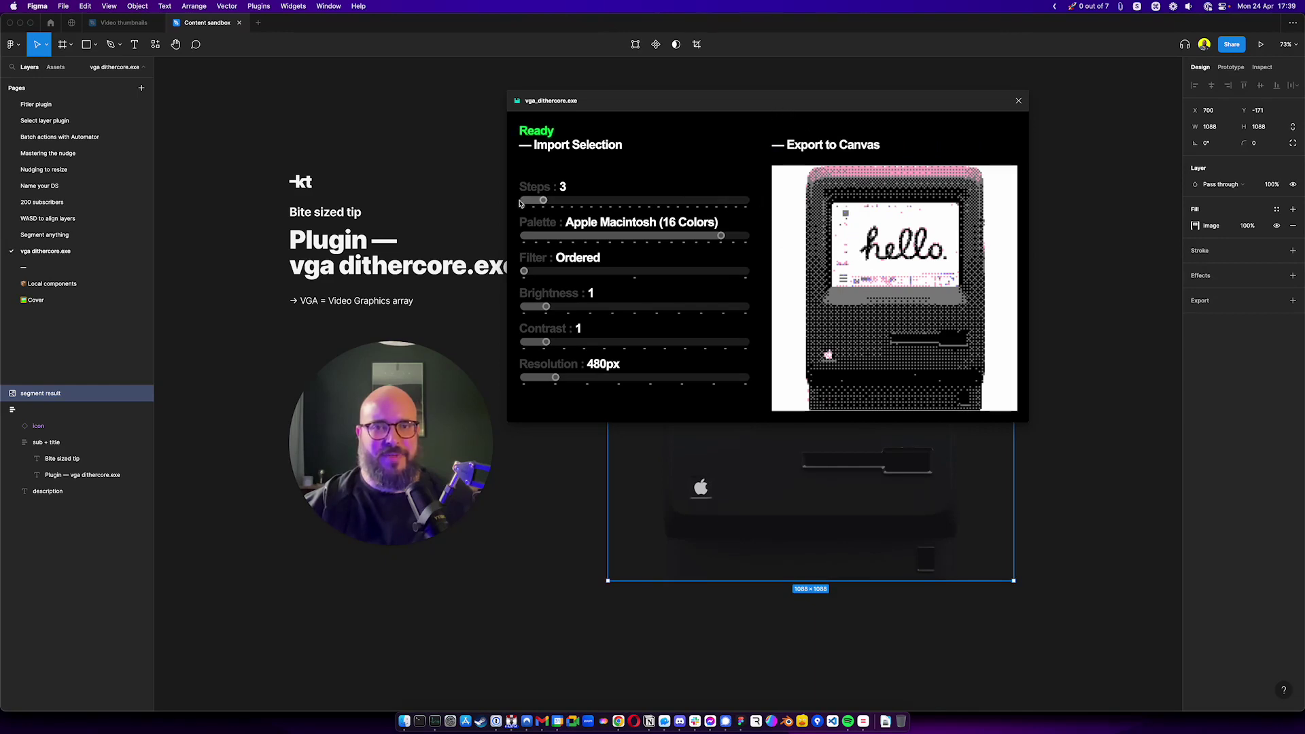
{"action": "left_click_drag", "start_coordinate": [544, 202], "coordinate": [522, 203]}
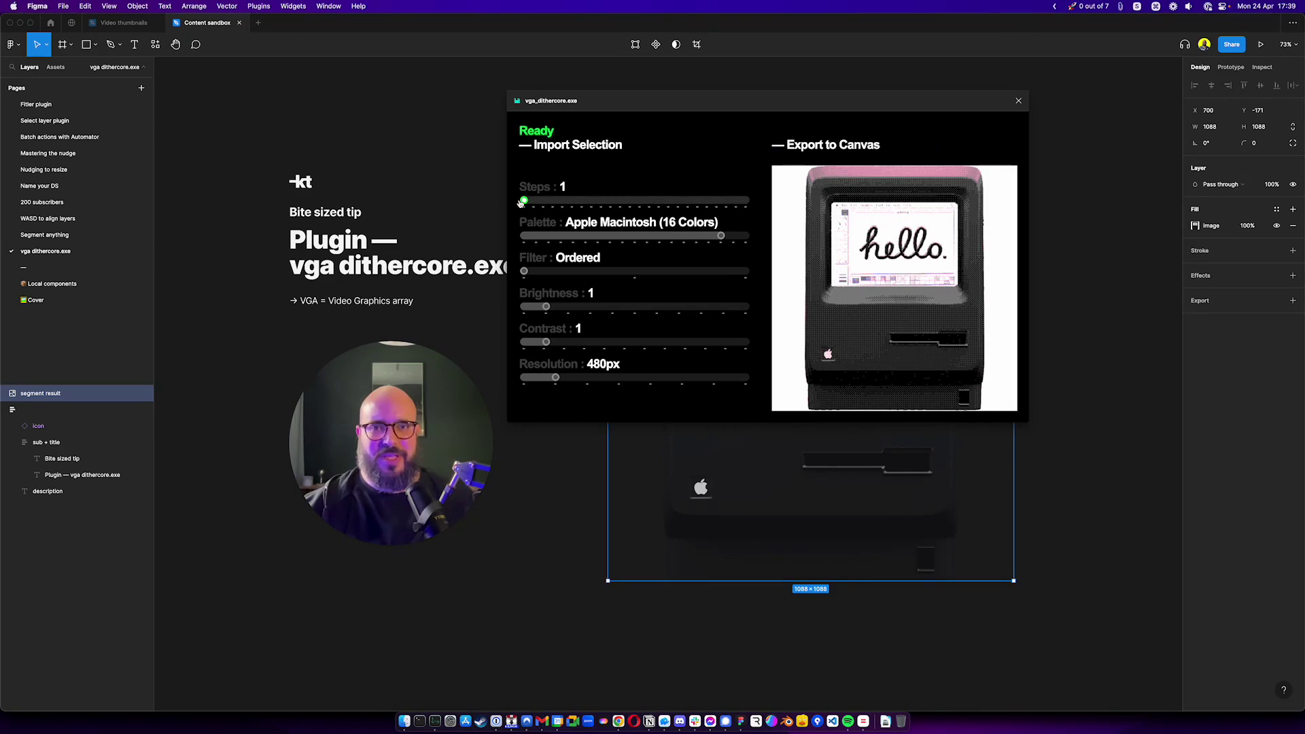
{"action": "left_click_drag", "start_coordinate": [522, 201], "coordinate": [545, 203]}
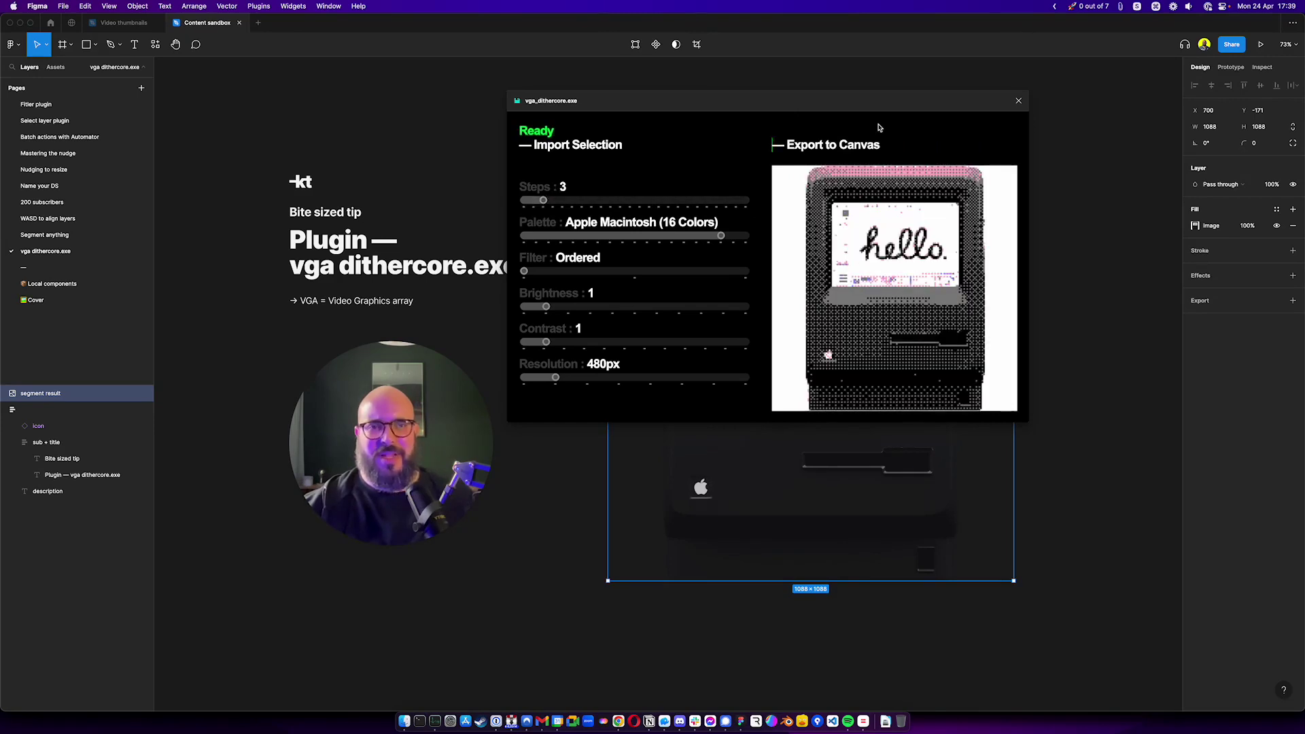
{"action": "left_click", "coordinate": [857, 151]}
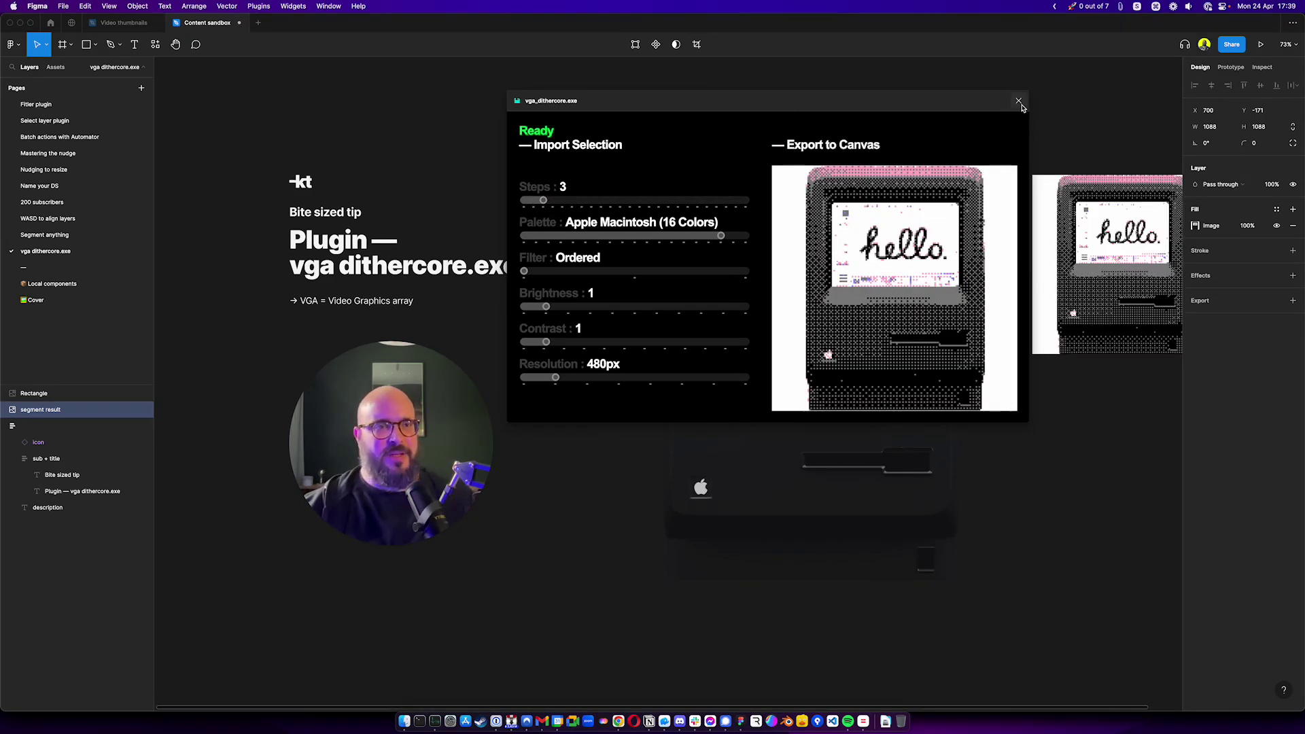
Close the plugin and move the exported dithered image further right on the canvas.
{"action": "left_click", "coordinate": [1018, 100]}
{"action": "scroll", "coordinate": [959, 289], "scroll_direction": "down", "scroll_amount": 5}
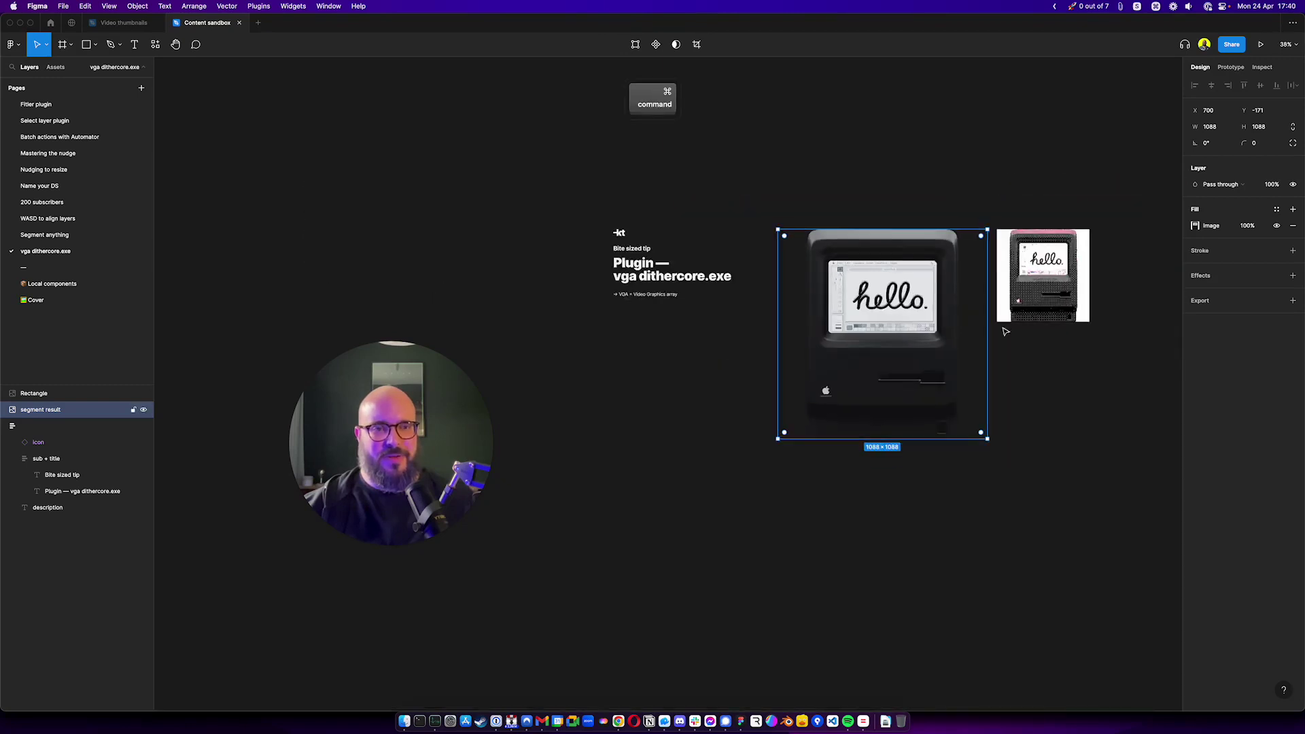
{"action": "left_click_drag", "start_coordinate": [1008, 363], "coordinate": [595, 332]}
{"action": "left_click", "coordinate": [610, 257]}
{"action": "left_click_drag", "start_coordinate": [610, 257], "coordinate": [731, 270]}
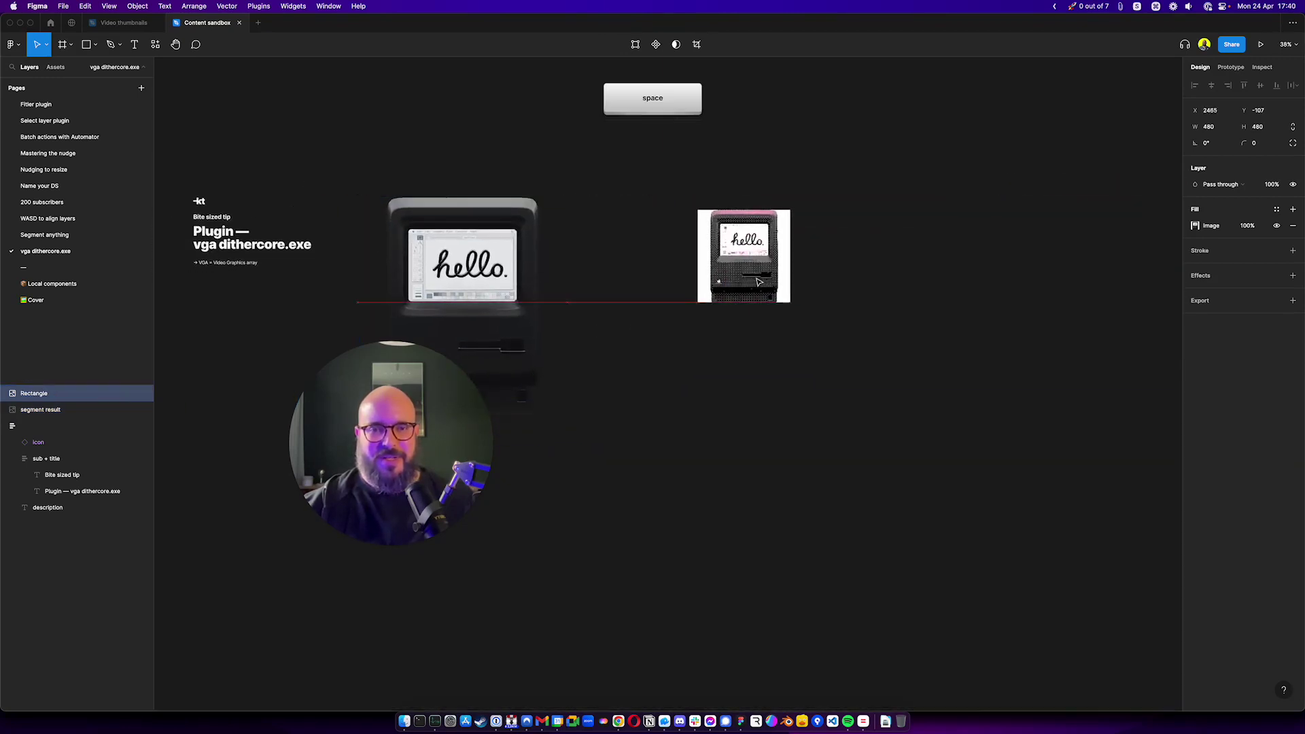
{"action": "scroll", "coordinate": [731, 270], "scroll_direction": "up", "scroll_amount": 2}
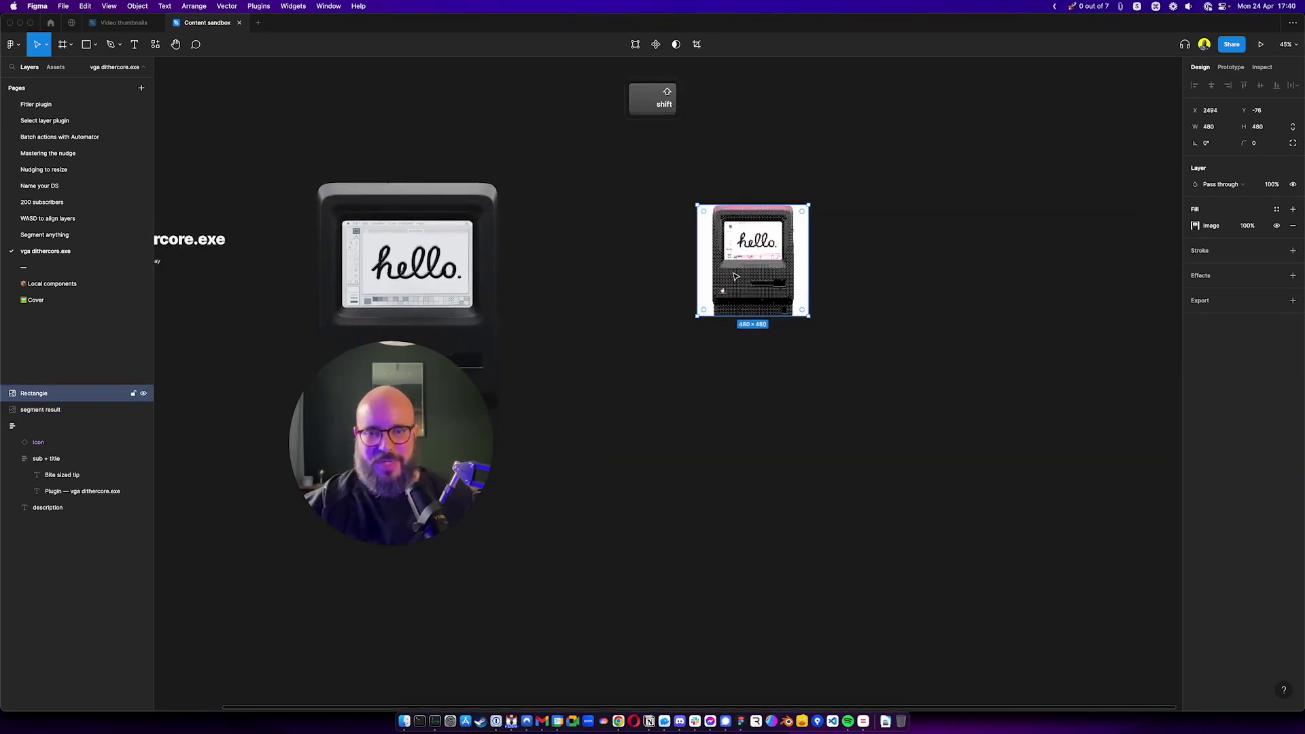
Wrap the image in a 1685×1018 auto-layout frame, centre it, and fill it with the Yellow style.
{"action": "key", "text": "shift+a"}
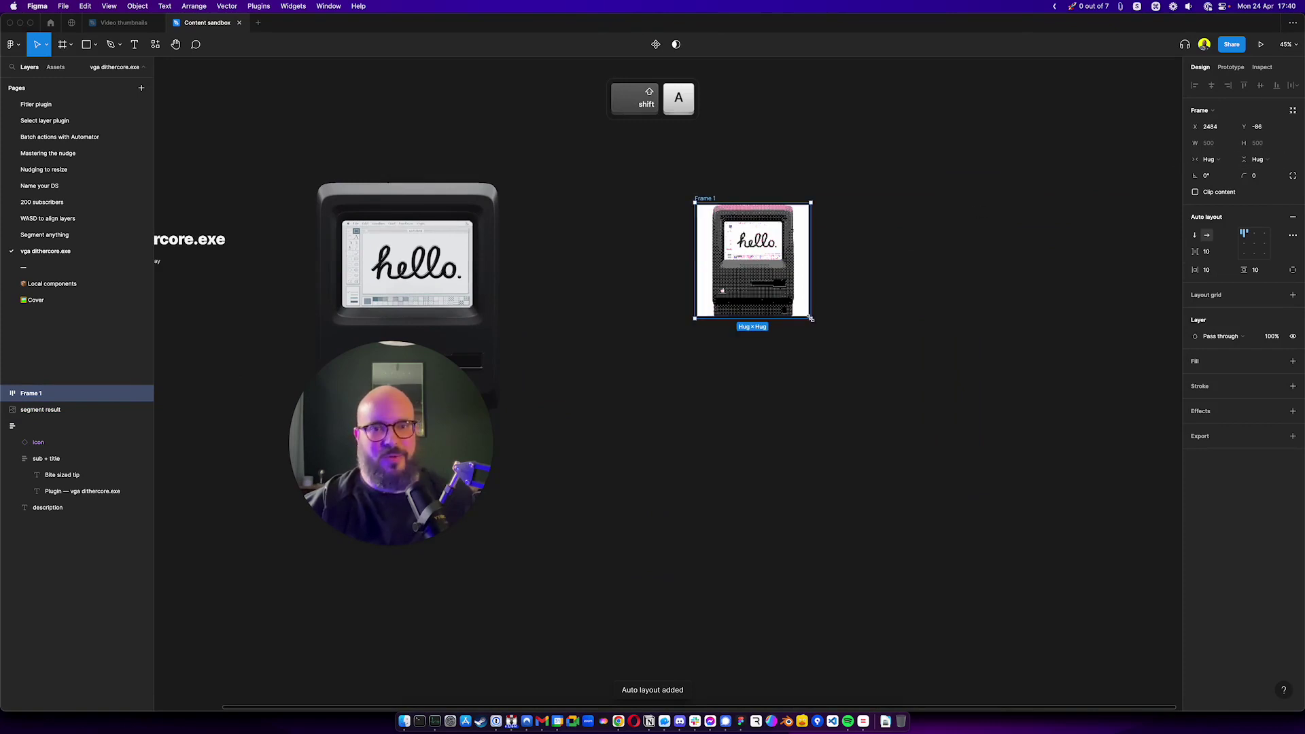
{"action": "left_click_drag", "start_coordinate": [812, 318], "coordinate": [957, 388]}
{"action": "left_click_drag", "start_coordinate": [1120, 430], "coordinate": [1072, 439]}
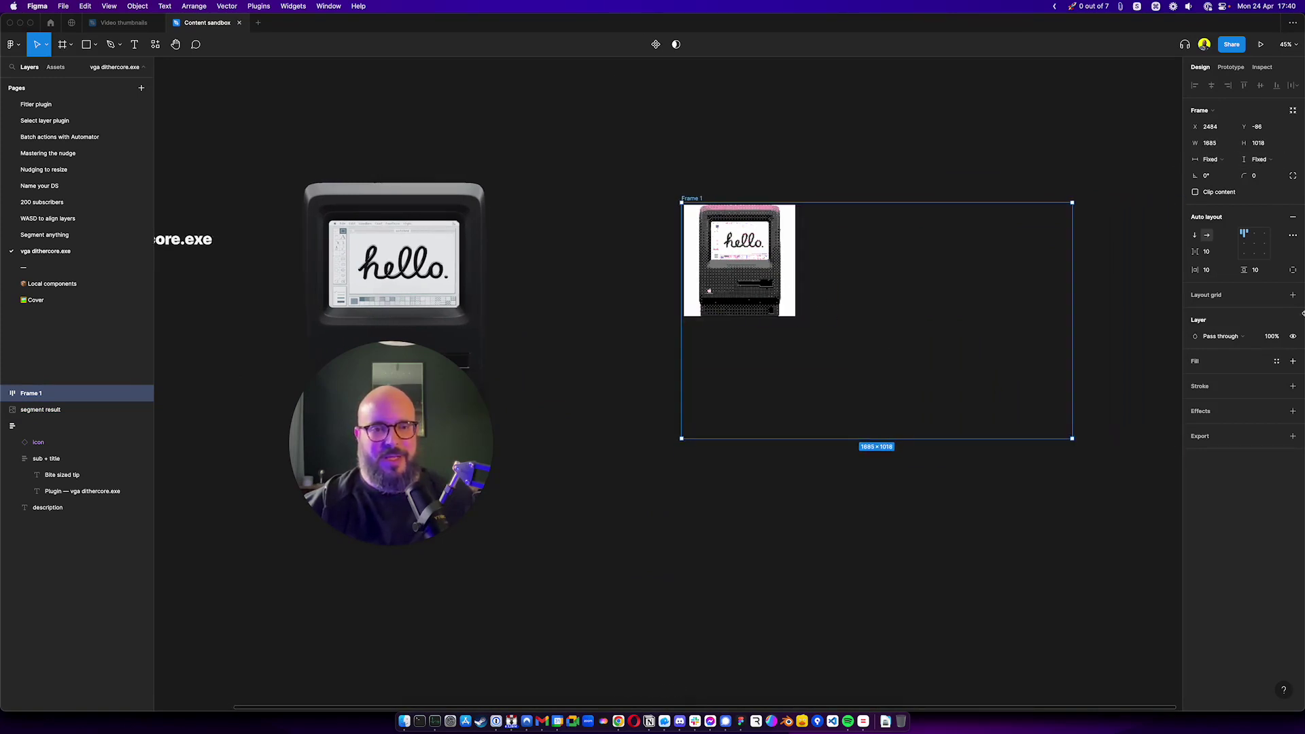
{"action": "left_click", "coordinate": [1255, 244]}
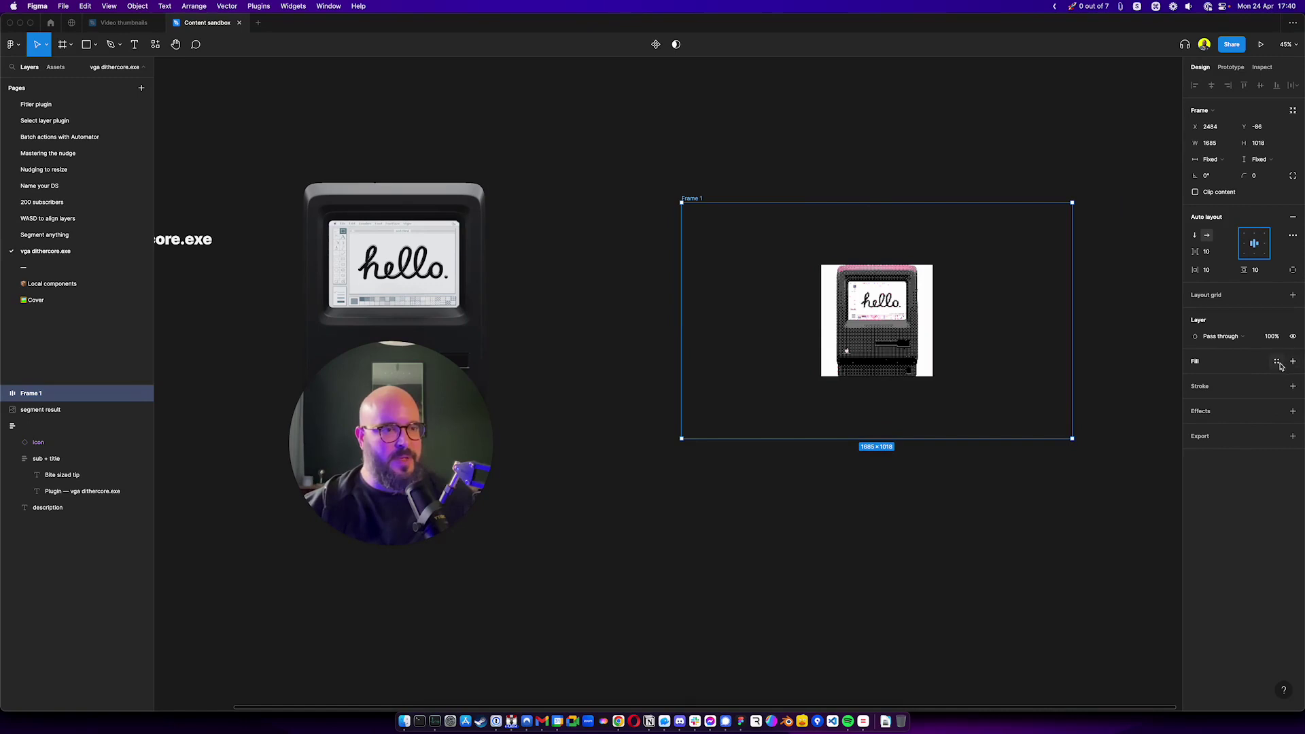
{"action": "left_click", "coordinate": [1277, 361]}
{"action": "scroll", "coordinate": [1238, 495], "scroll_direction": "down", "scroll_amount": 5}
{"action": "scroll", "coordinate": [1238, 495], "scroll_direction": "down", "scroll_amount": 10}
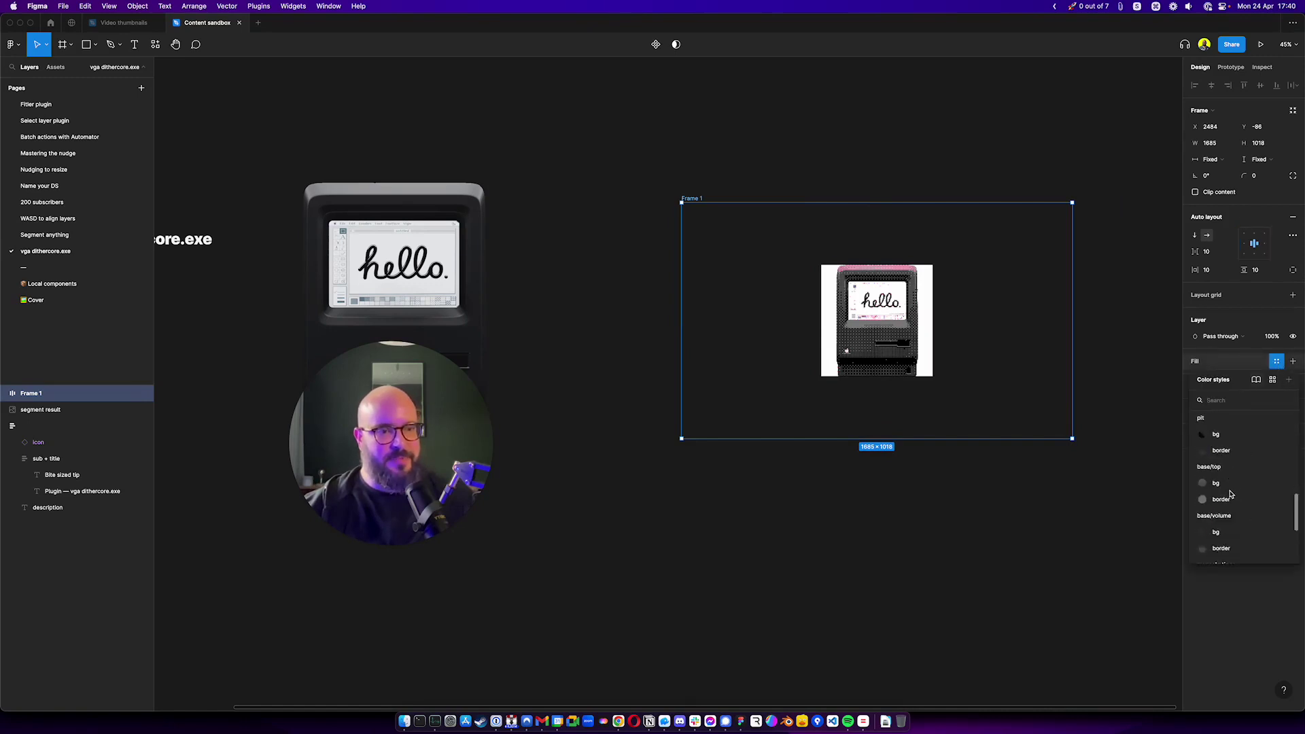
{"action": "left_click", "coordinate": [1232, 474]}
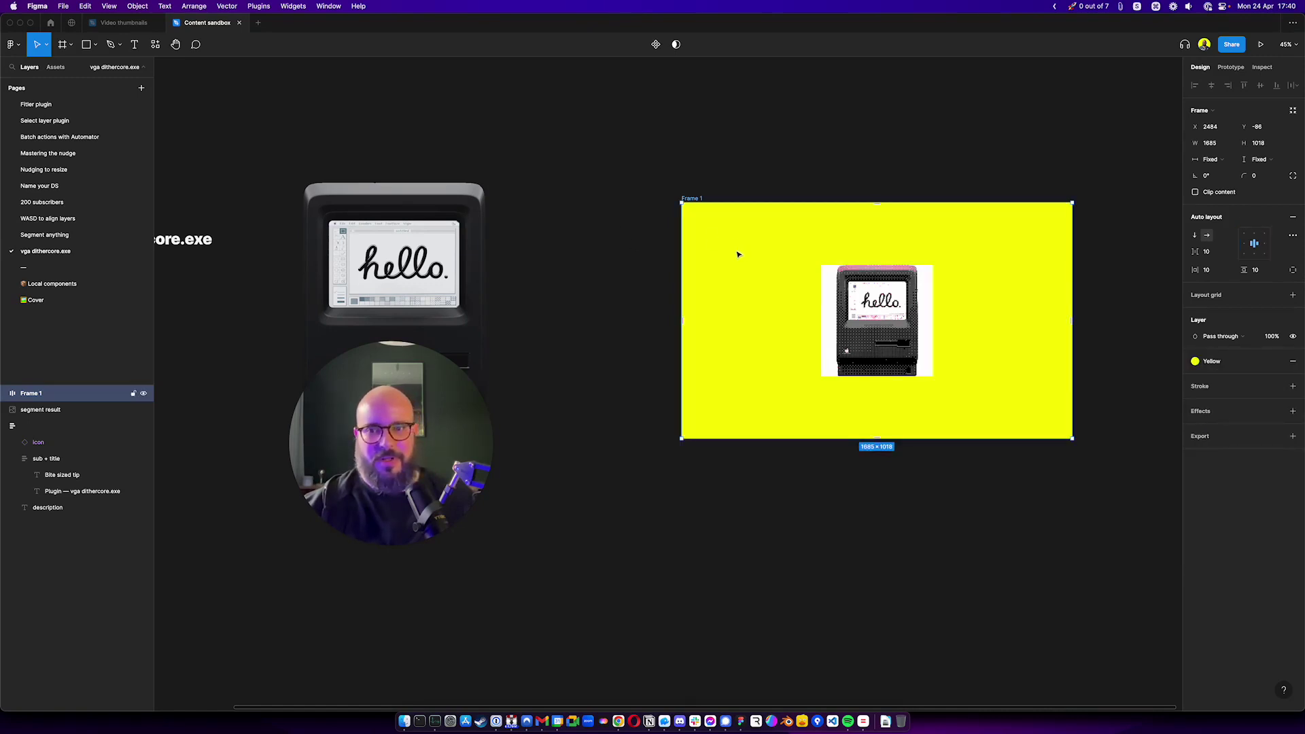
Fully desaturate the dithered image and set its blend mode to Multiply over the yellow frame.
{"action": "left_click_drag", "start_coordinate": [738, 255], "coordinate": [619, 236]}
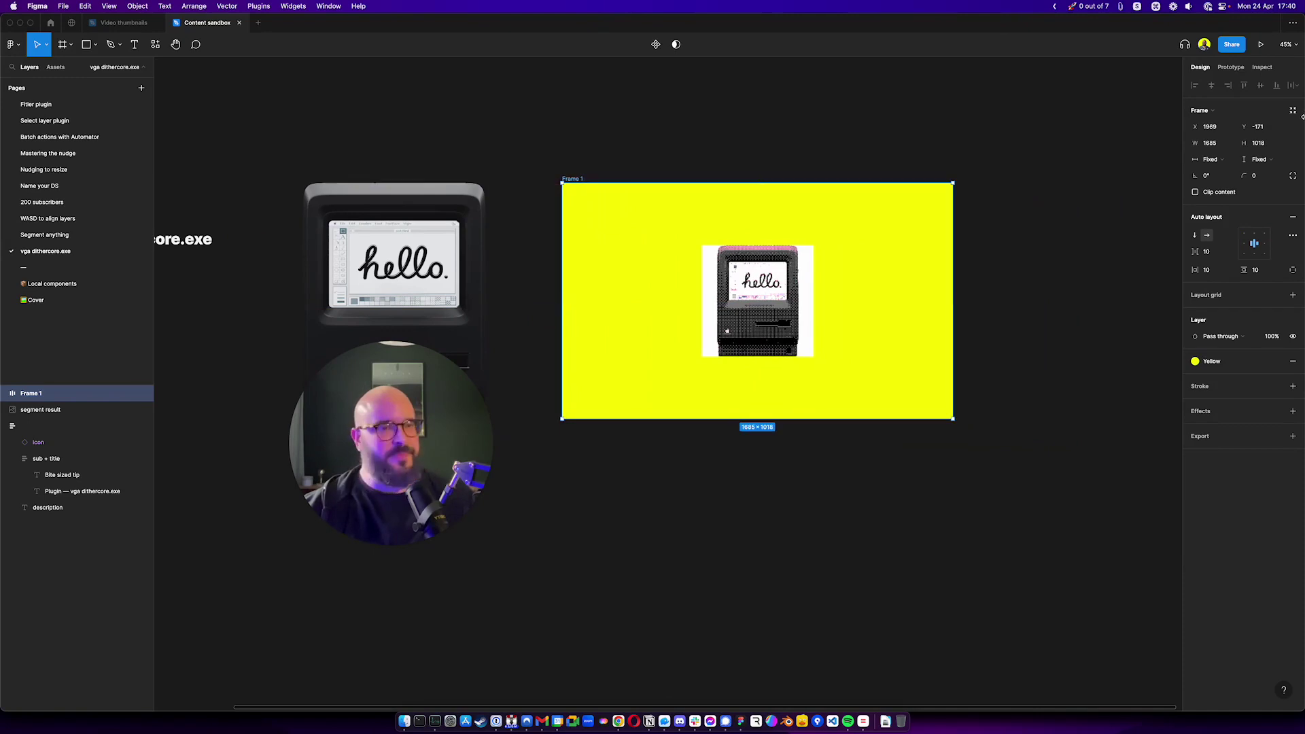
{"action": "left_click", "coordinate": [774, 321]}
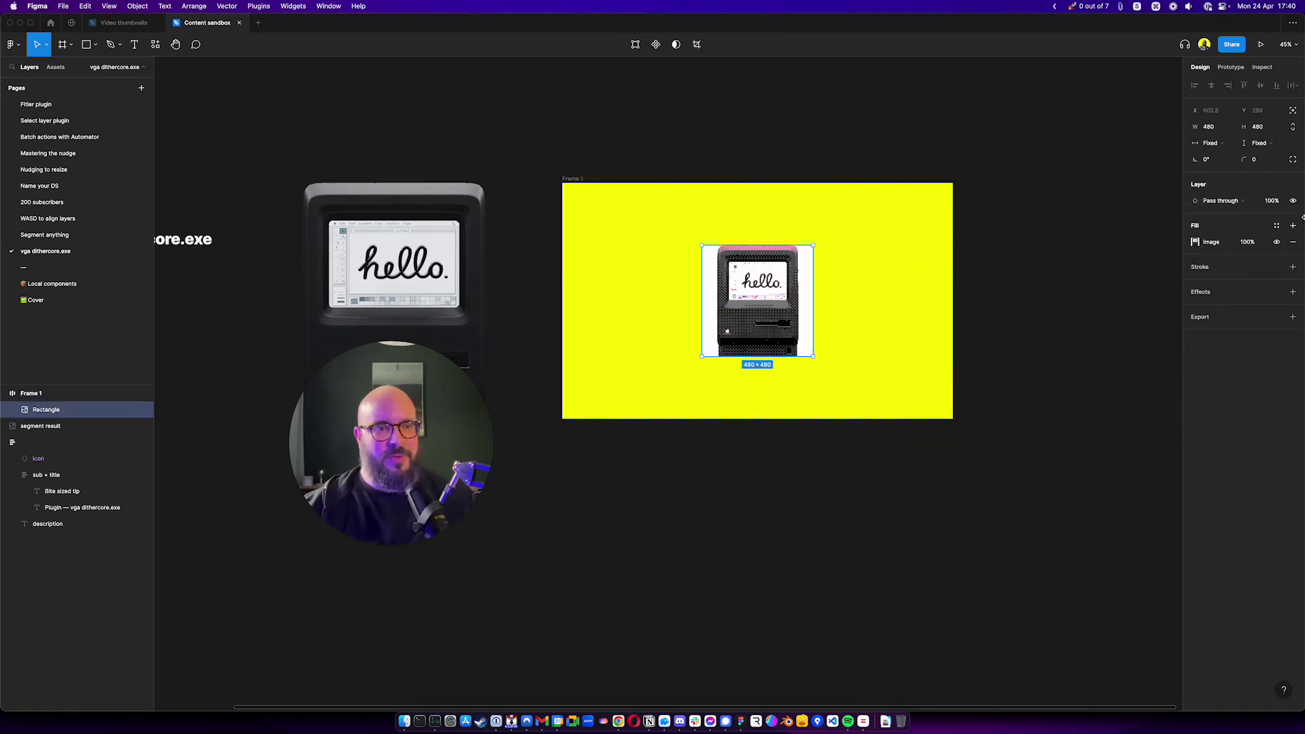
{"action": "left_click", "coordinate": [1198, 243]}
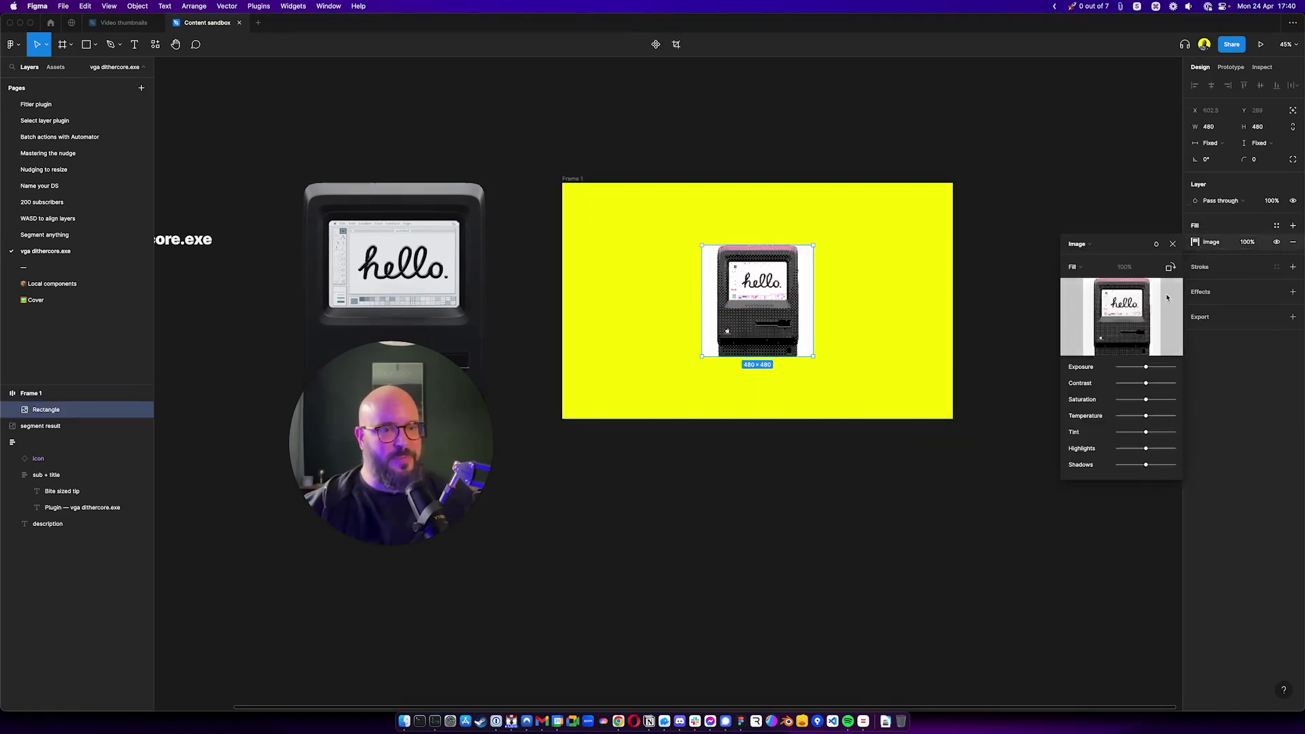
{"action": "left_click_drag", "start_coordinate": [1147, 400], "coordinate": [1093, 406]}
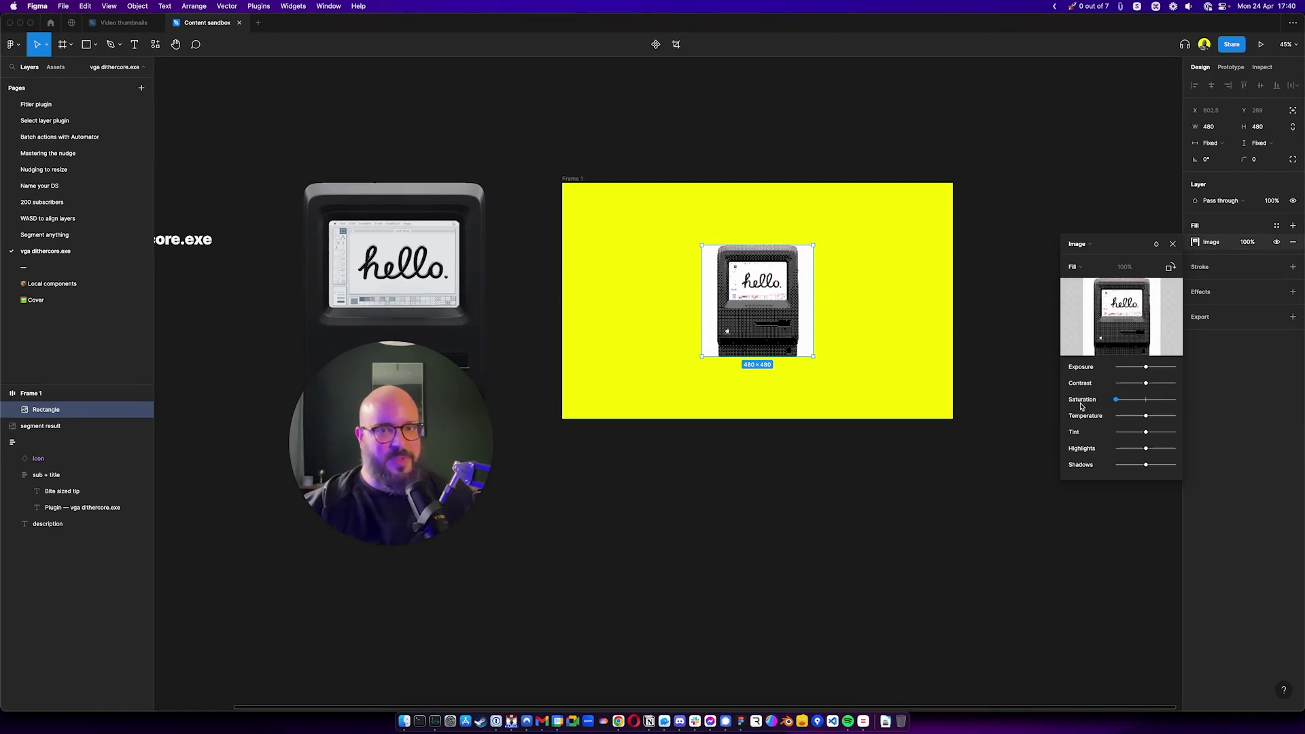
{"action": "left_click", "coordinate": [1154, 245]}
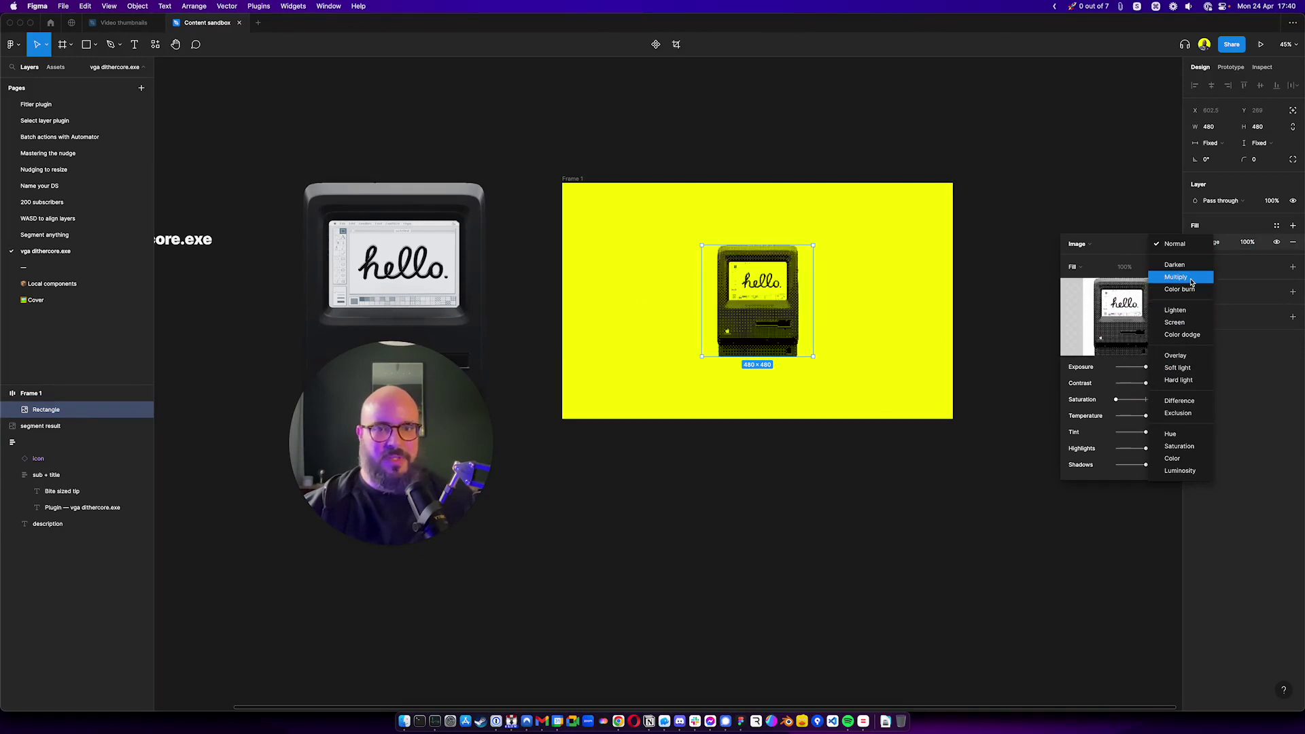
{"action": "left_click", "coordinate": [1191, 278]}
{"action": "left_click", "coordinate": [901, 517]}
{"action": "scroll", "coordinate": [825, 306], "scroll_direction": "up", "scroll_amount": 5}
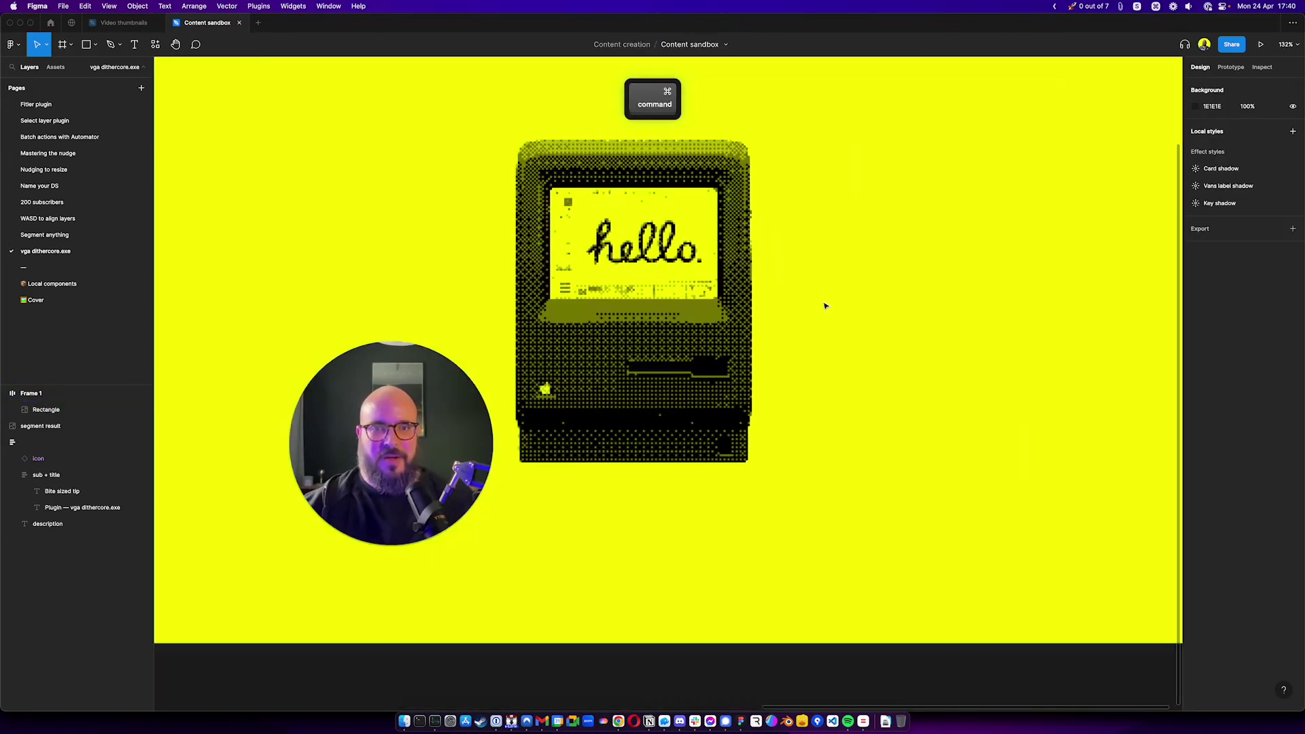
{"action": "scroll", "coordinate": [825, 306], "scroll_direction": "down", "scroll_amount": 5}
{"action": "key", "text": "space"}
{"action": "left_click_drag", "start_coordinate": [822, 289], "coordinate": [776, 361]}
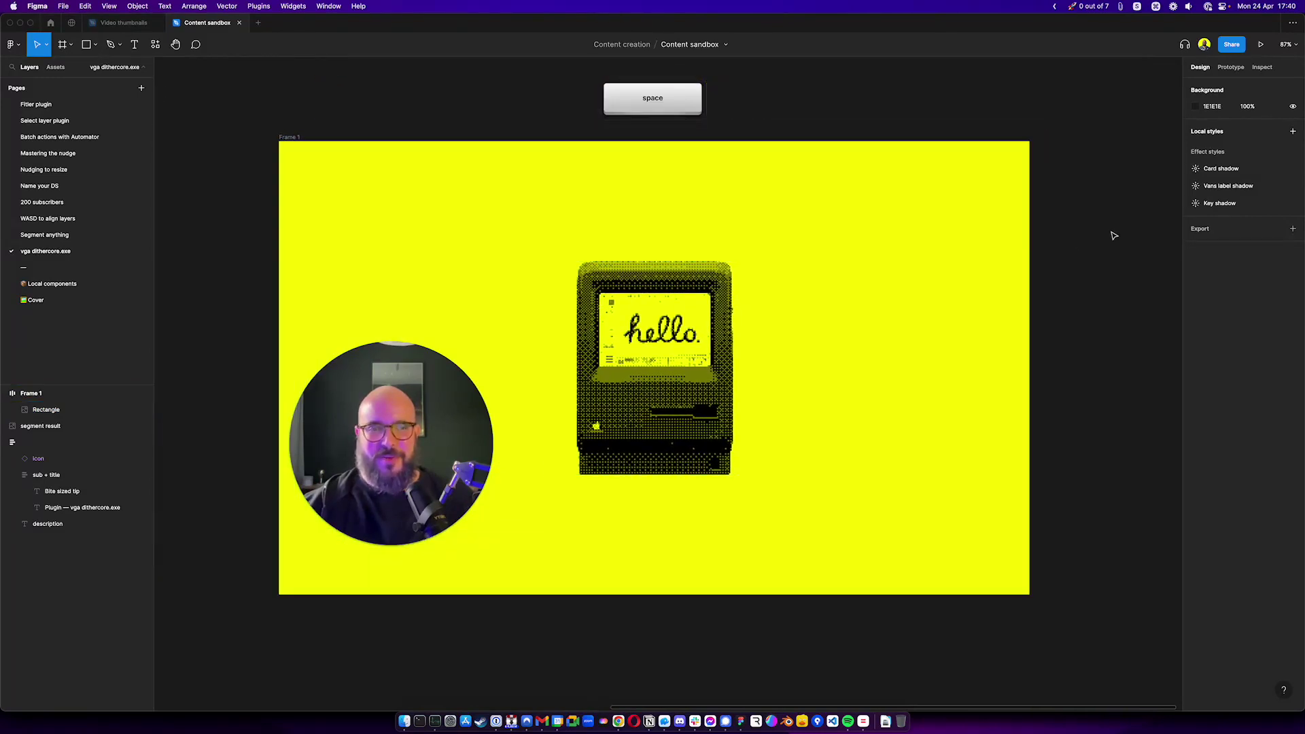